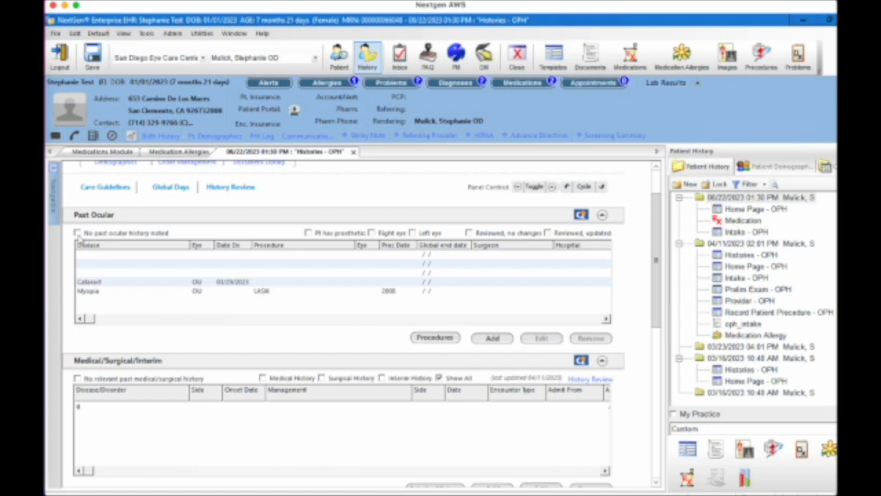
# - Tick 'No past ocular history noted', accept the warning, and start a new Past Ocular entry
pyautogui.click(78, 234)
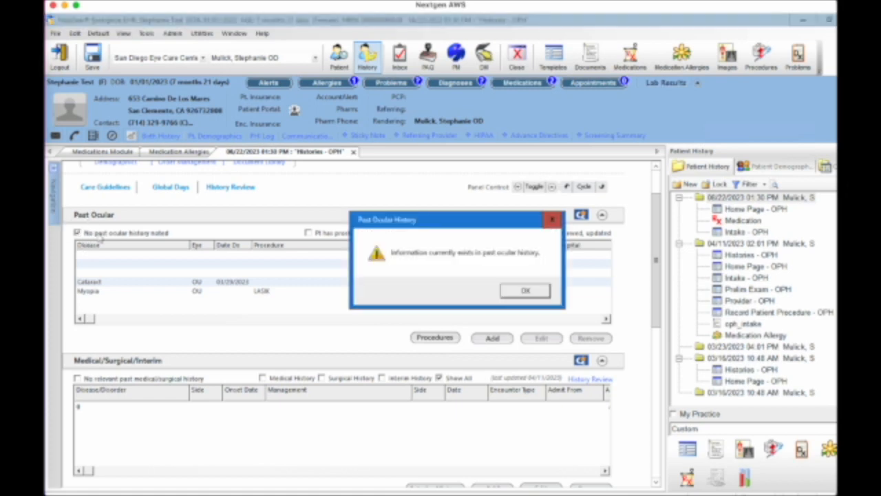
pyautogui.click(523, 291)
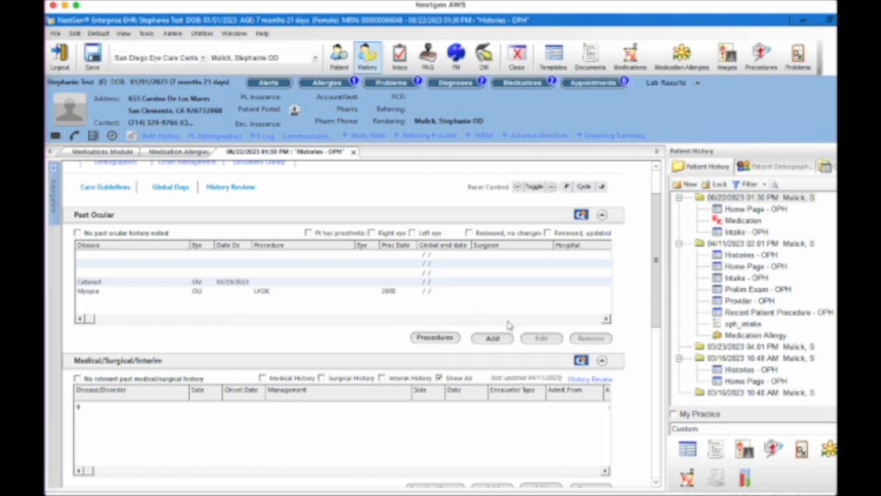
pyautogui.click(493, 338)
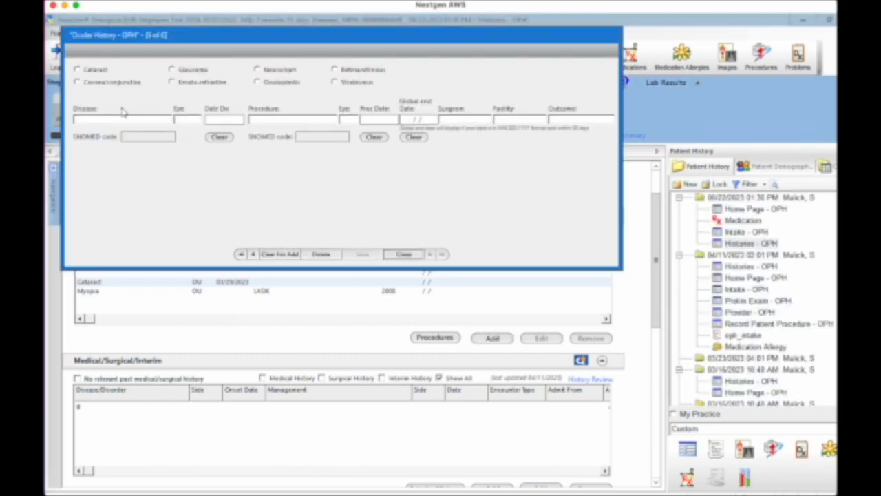
# - Set the disease to Cataract in the OD eye, leaving the diagnosis date blank
pyautogui.click(87, 71)
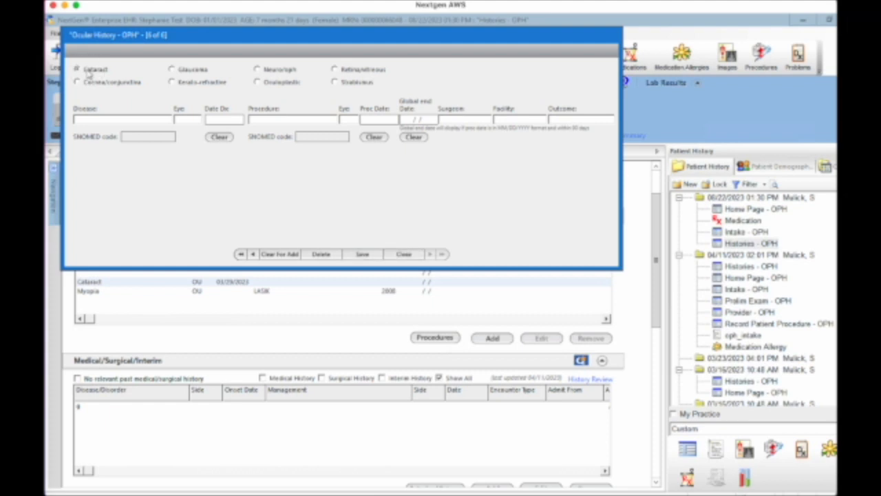
pyautogui.click(118, 121)
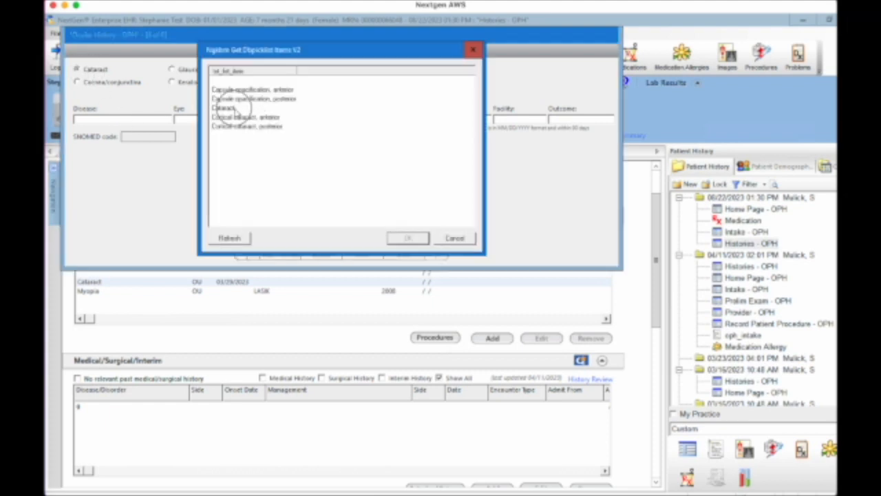
pyautogui.click(235, 109)
pyautogui.click(408, 238)
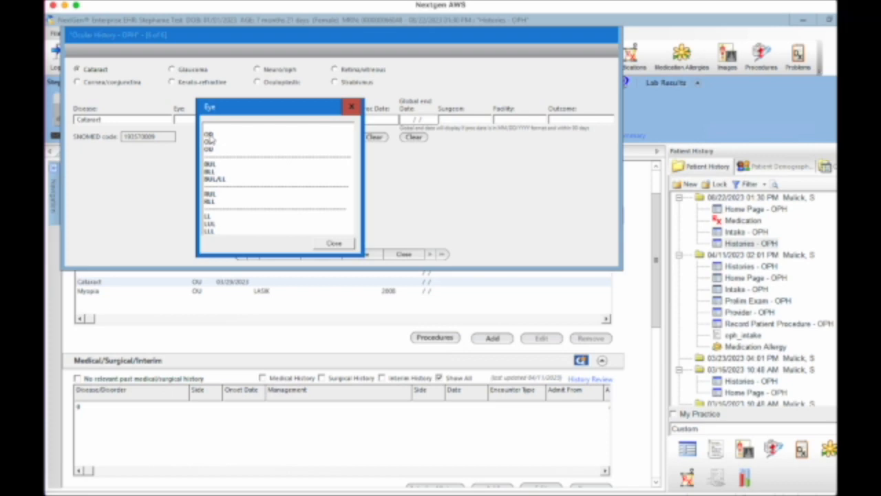
pyautogui.click(211, 137)
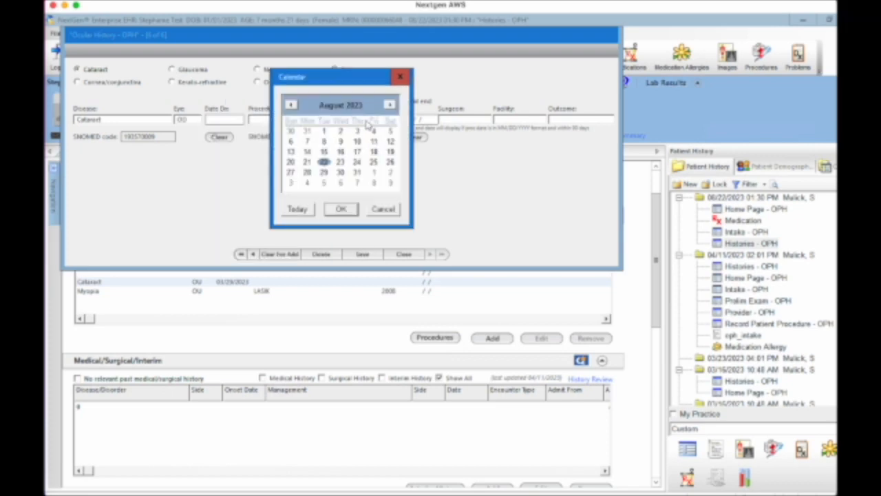
pyautogui.click(383, 211)
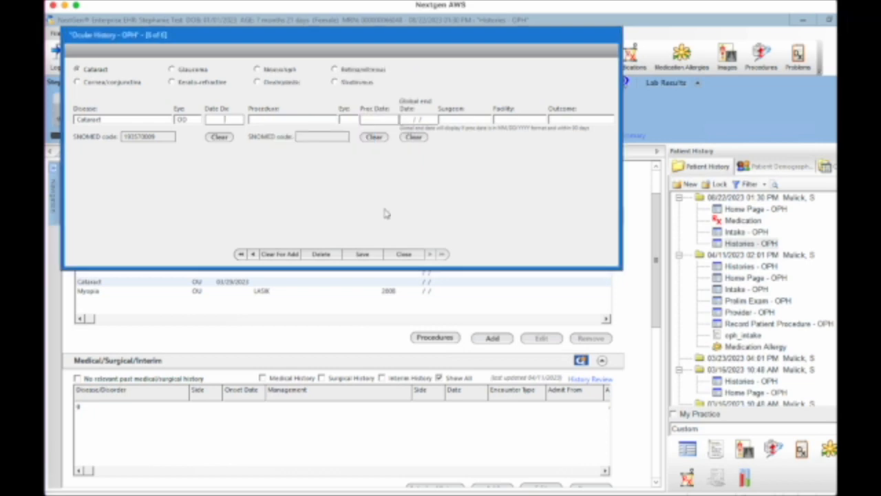
# - Choose Cataract surgery as the procedure instead of Phaco-PCIOL
pyautogui.click(299, 121)
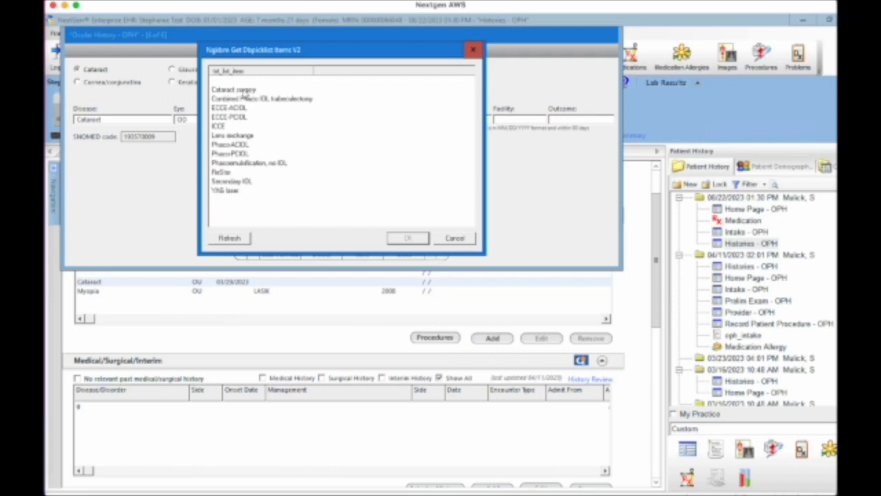
pyautogui.click(232, 154)
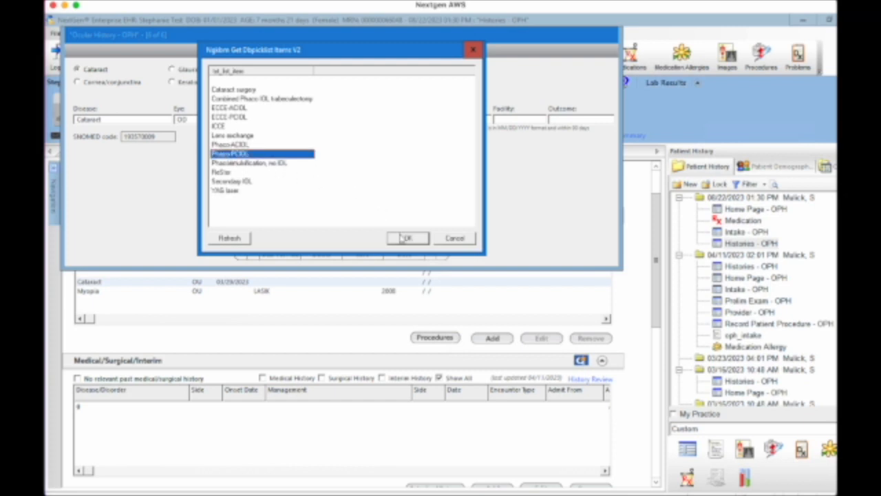
pyautogui.click(249, 90)
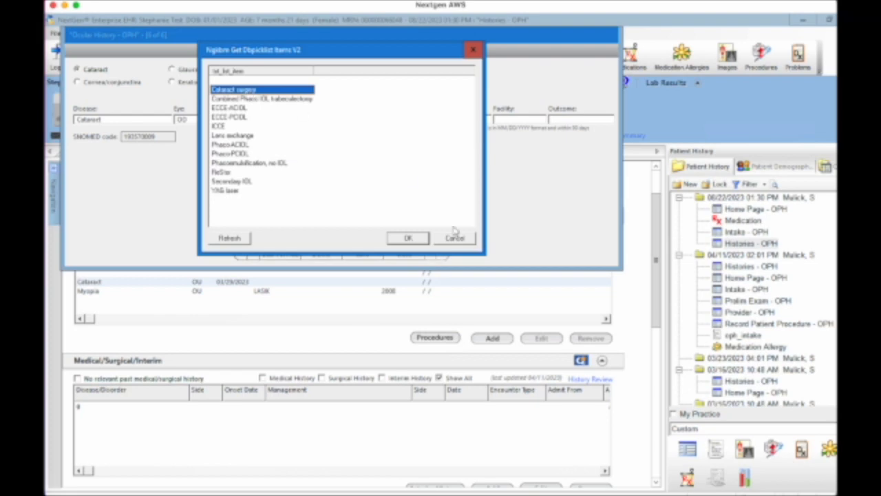
pyautogui.click(406, 238)
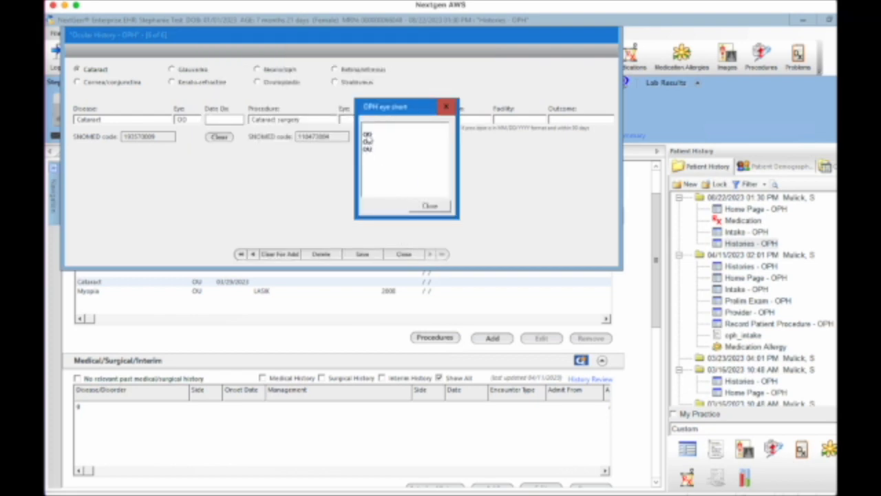
# - Give the Cataract surgery eye OD and date 08/2005, then save and close the entry
pyautogui.doubleClick(367, 141)
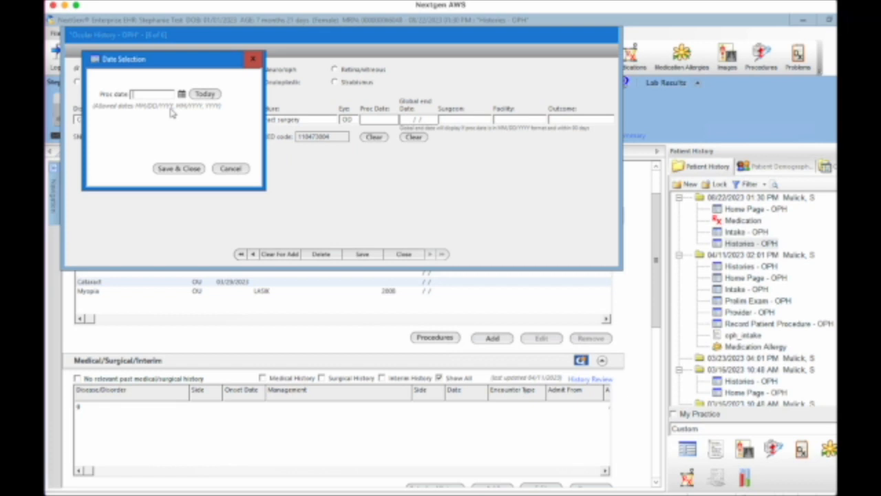
pyautogui.write('2')
pyautogui.write('3')
pyautogui.write('/')
pyautogui.press('BackSpace')
pyautogui.press('BackSpace')
pyautogui.click(180, 168)
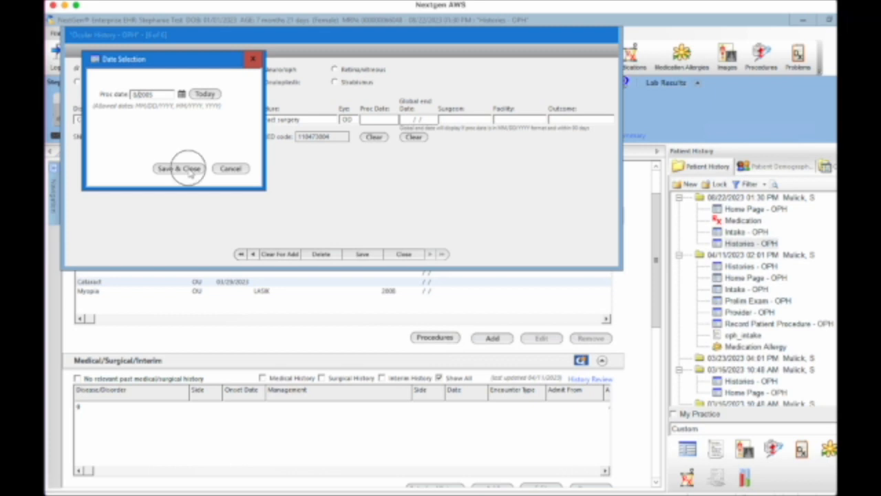
pyautogui.click(363, 255)
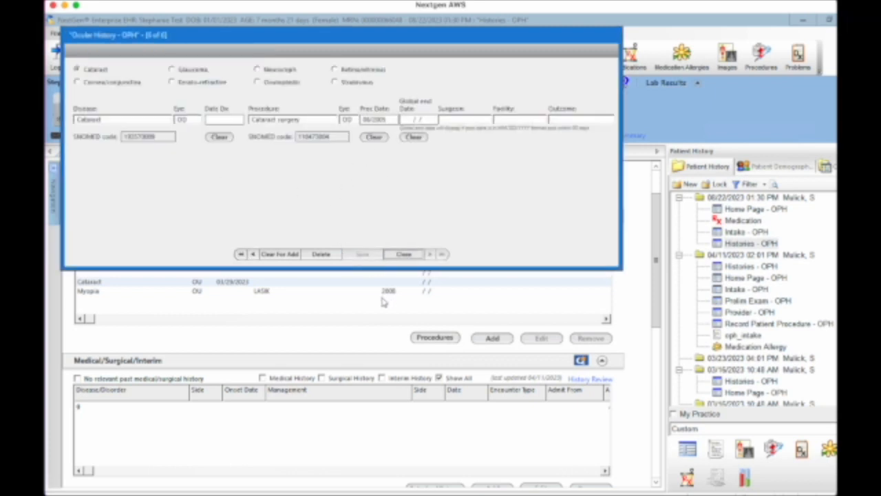
pyautogui.click(412, 255)
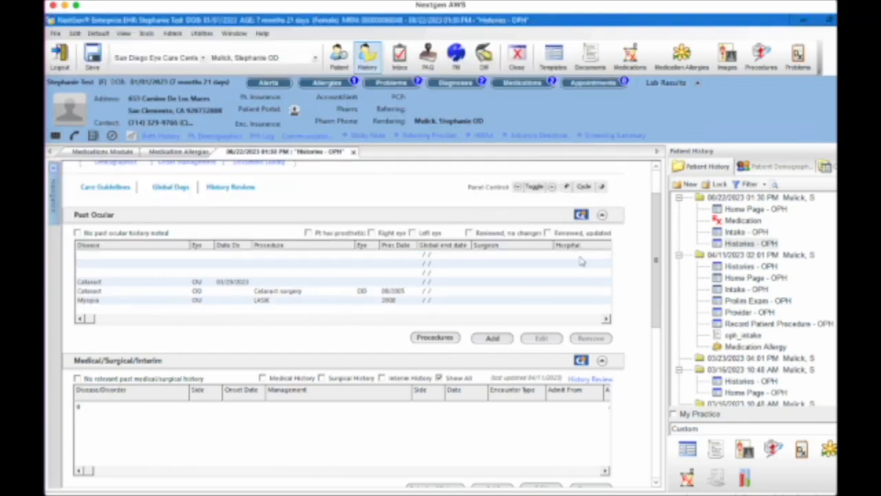
# - Mark Past Ocular as 'Reviewed, updated' and scroll down to Medical/Surgical/Interim
pyautogui.click(555, 234)
pyautogui.click(657, 271)
pyautogui.moveTo(657, 271); pyautogui.dragTo(652, 306)
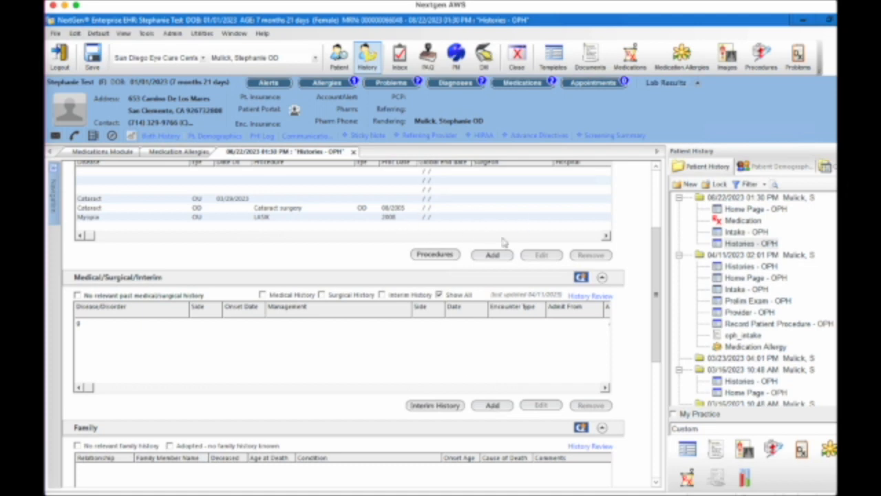
# - In a new past medical history entry, check Allergies, Diabetes with 2002 onset, and Hypertension
pyautogui.click(494, 405)
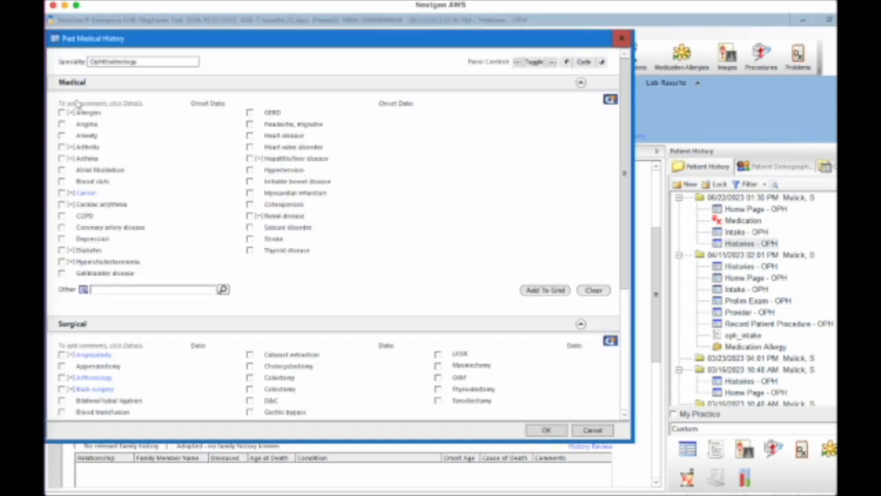
pyautogui.click(62, 113)
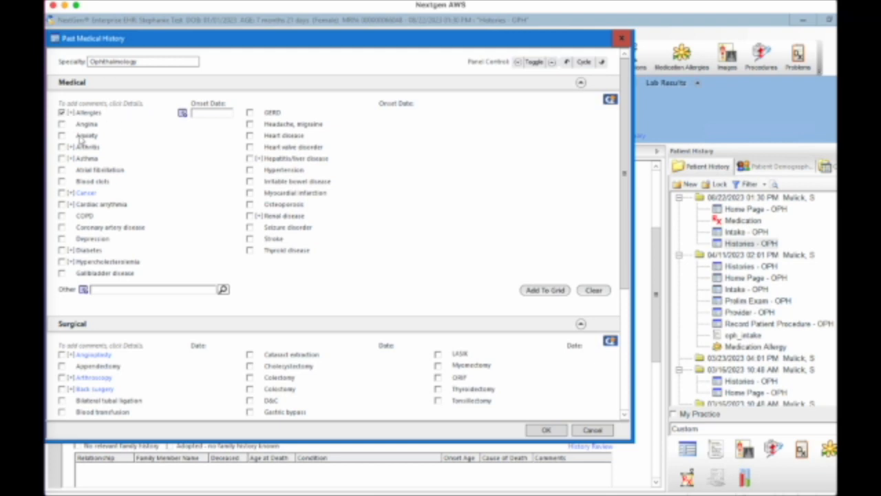
pyautogui.click(62, 251)
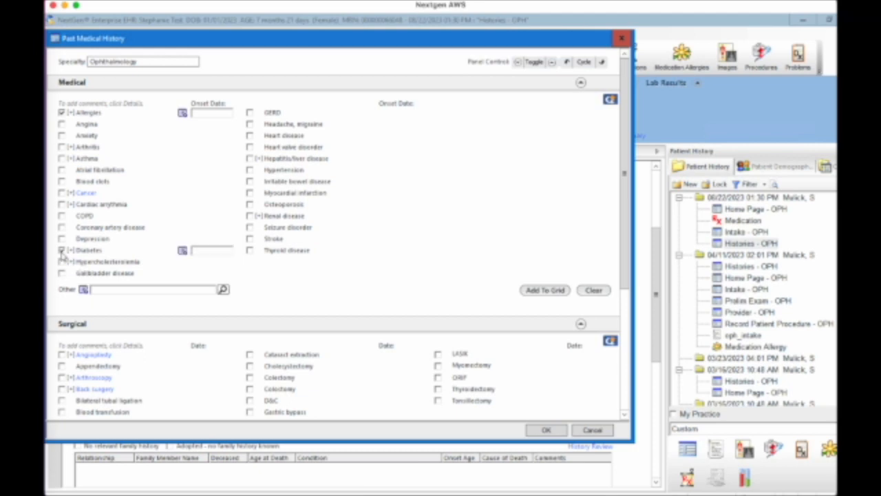
pyautogui.click(202, 249)
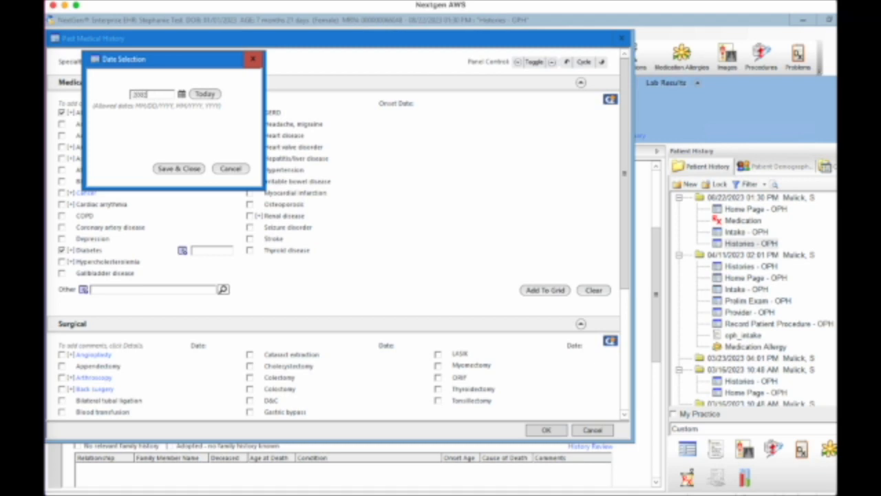
pyautogui.click(183, 168)
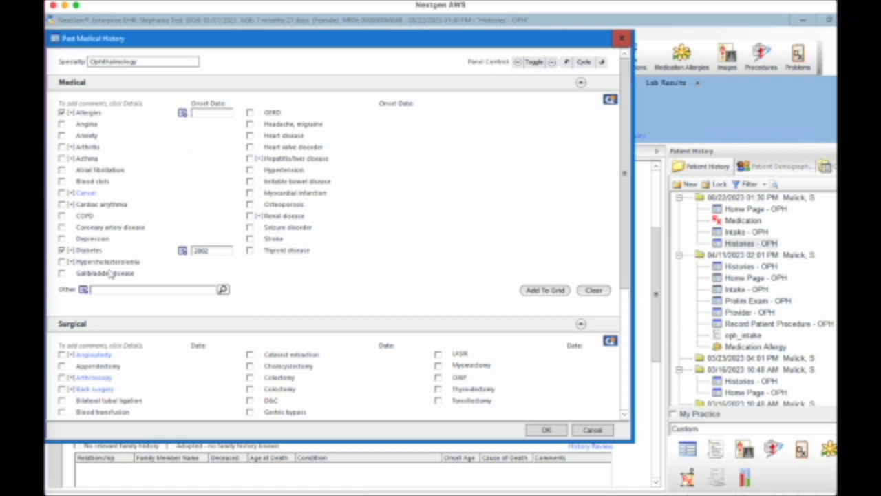
pyautogui.click(250, 170)
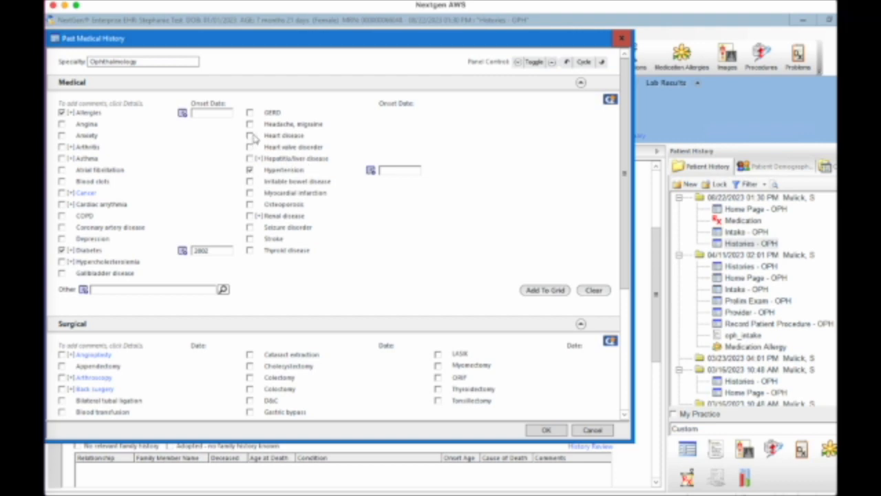
# - Enter 'any other condition' as an Other condition and add everything to the grid
pyautogui.click(141, 289)
pyautogui.write('anething can')
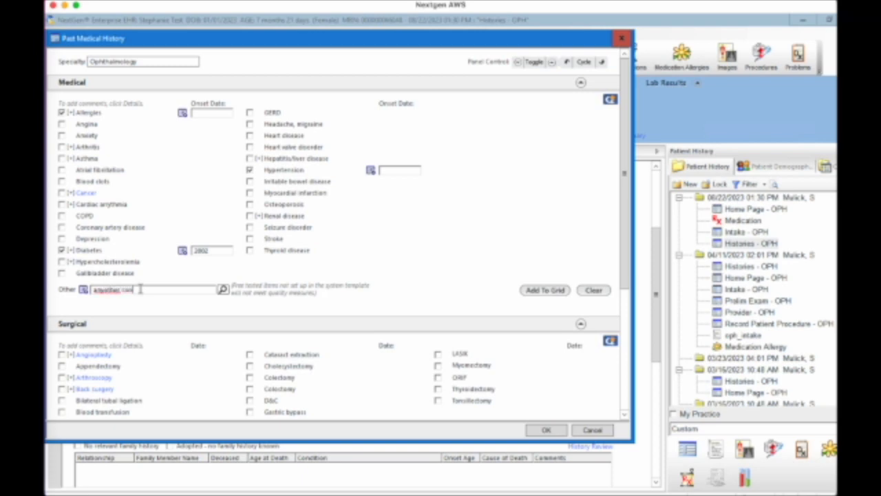
pyautogui.write('ition')
pyautogui.click(105, 289)
pyautogui.click(547, 291)
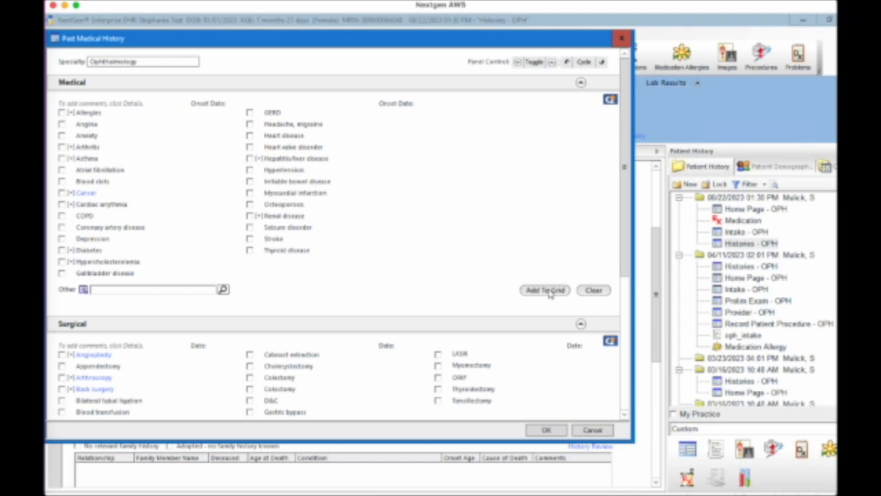
pyautogui.click(622, 38)
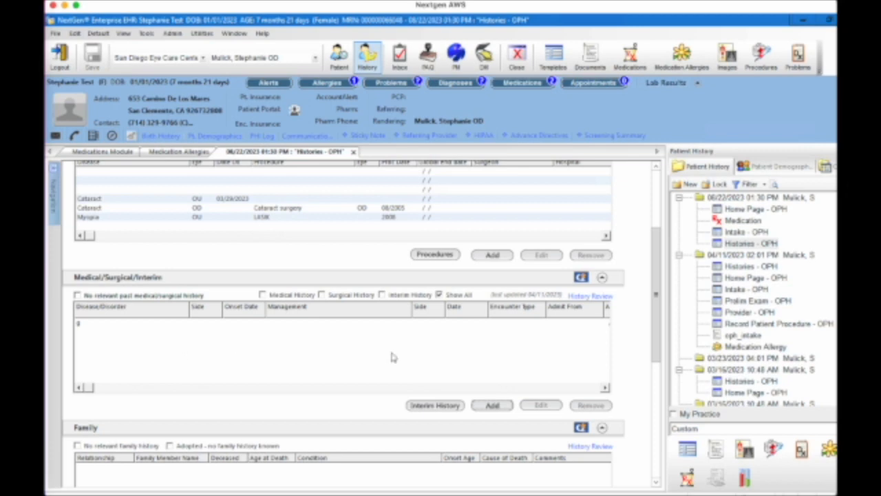
pyautogui.hscroll(2, 393, 357)
pyautogui.click(573, 389)
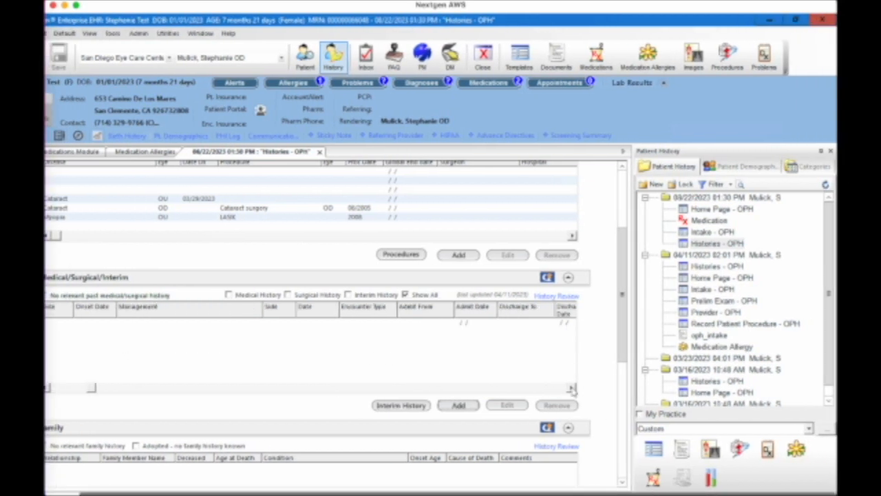
pyautogui.moveTo(236, 393); pyautogui.dragTo(97, 393)
pyautogui.moveTo(83, 391); pyautogui.dragTo(52, 388)
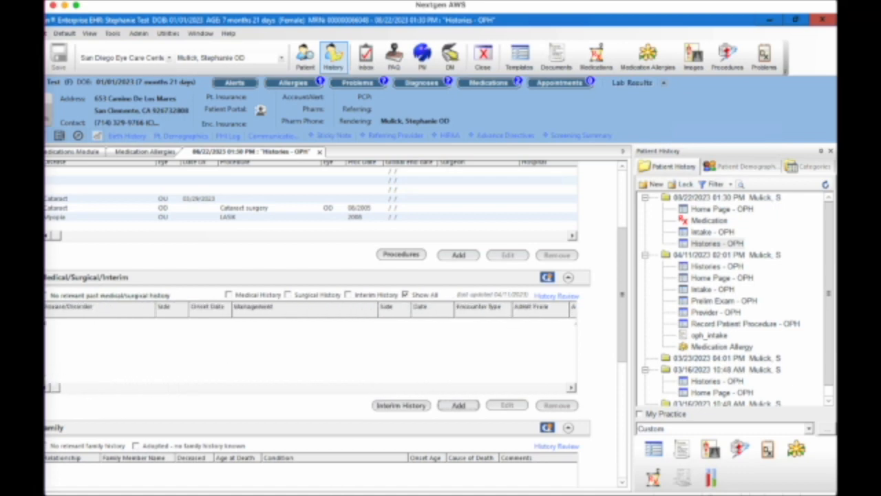
pyautogui.click(458, 404)
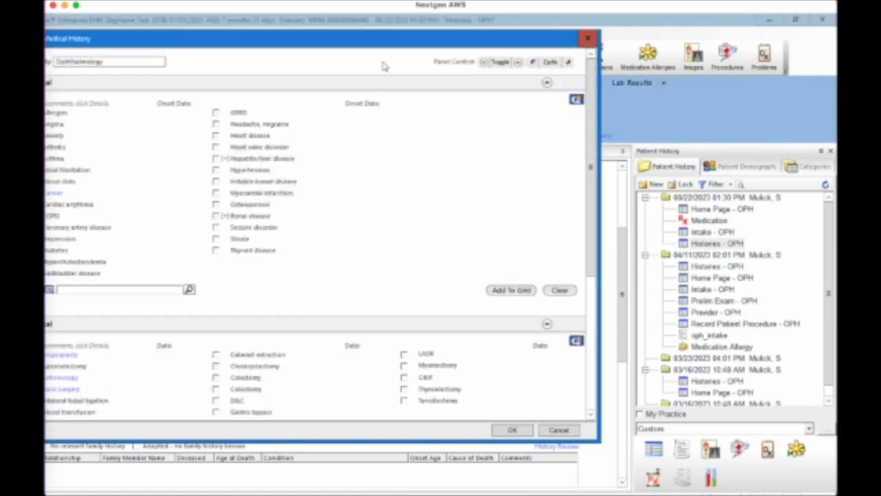
# - Check Allergies and Diabetes, giving Diabetes a 2002 onset date
pyautogui.moveTo(328, 39); pyautogui.dragTo(368, 35)
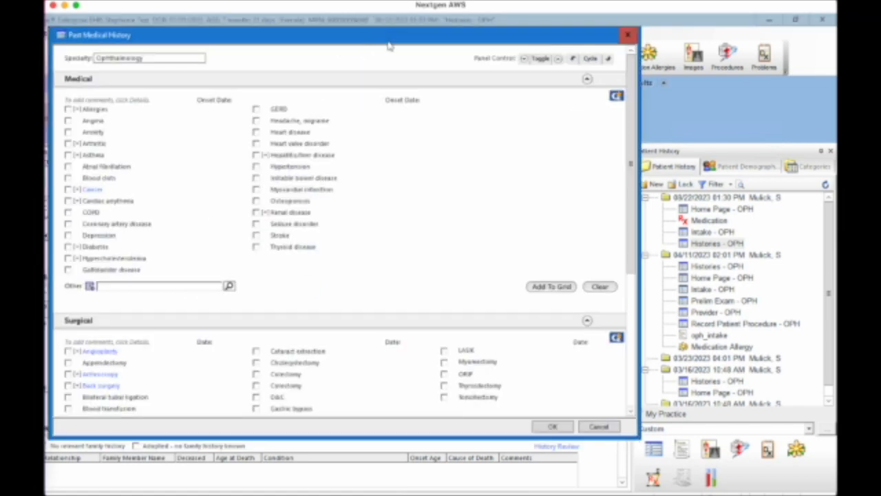
pyautogui.click(69, 109)
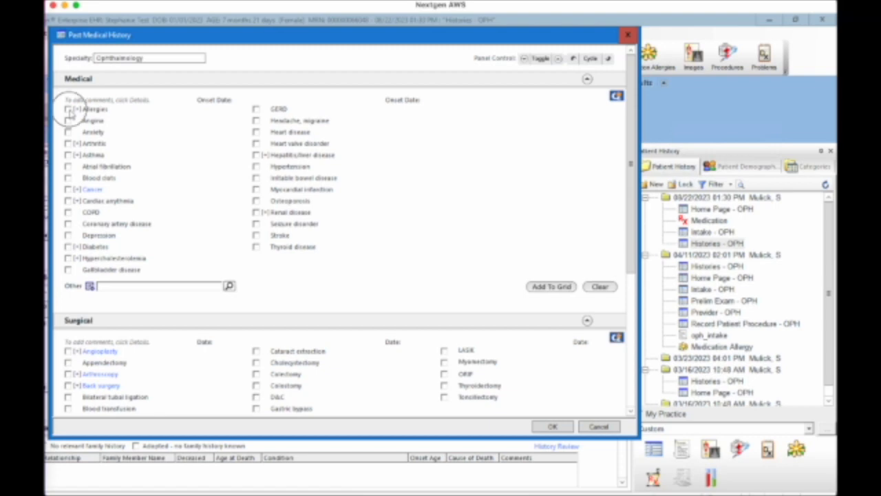
pyautogui.click(69, 247)
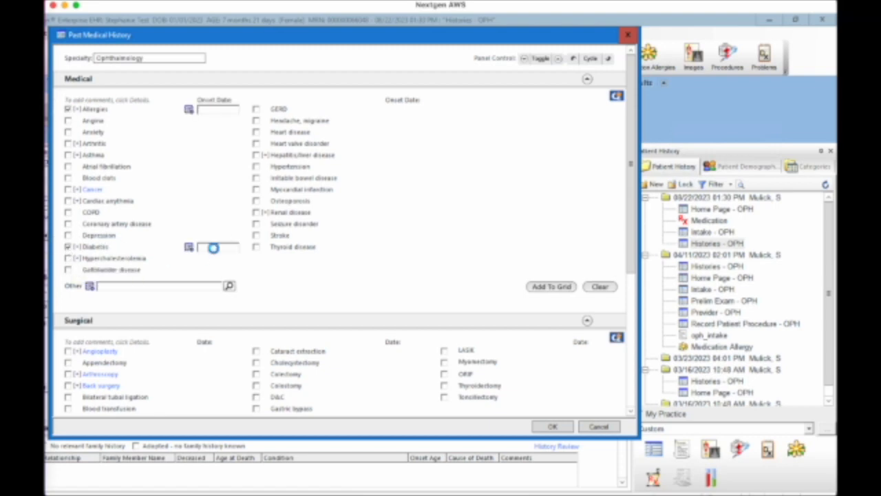
pyautogui.click(213, 248)
pyautogui.write('2002')
pyautogui.click(153, 169)
# - Add the checked conditions to the grid and save and close Past Medical History
pyautogui.click(561, 286)
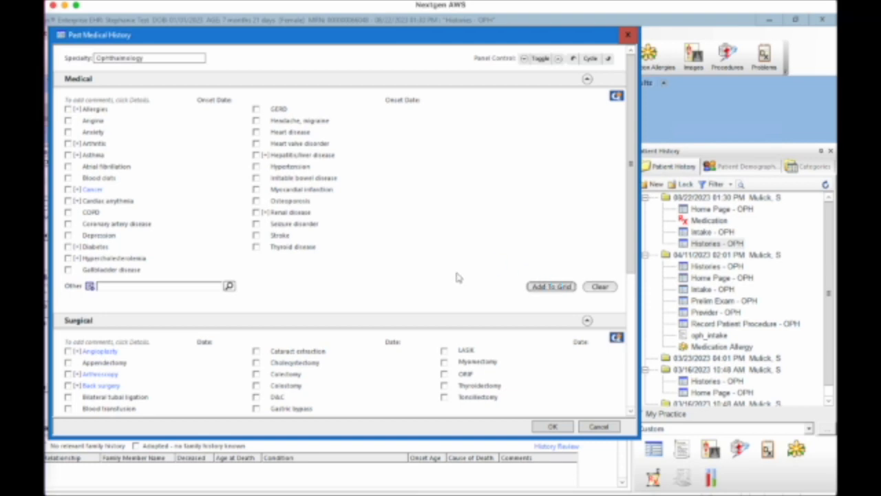
pyautogui.click(554, 427)
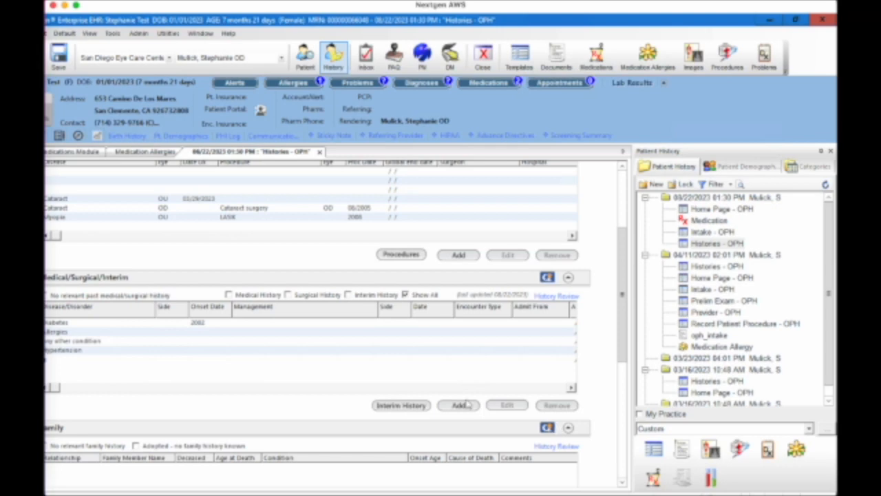
pyautogui.click(623, 348)
pyautogui.moveTo(624, 345); pyautogui.dragTo(623, 353)
pyautogui.hscroll(-2, 310, 341)
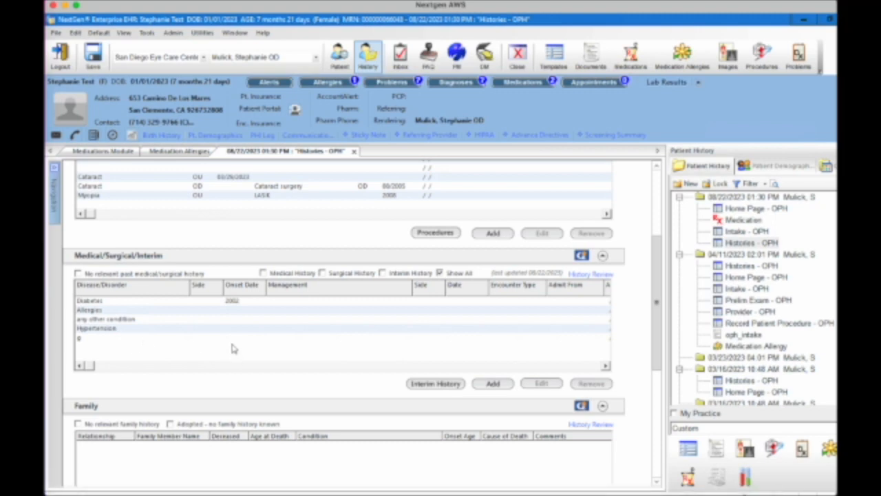
# - Save a History Review with Family 'Reviewed, updated' and Social 'Reviewed, no changes'
pyautogui.click(592, 275)
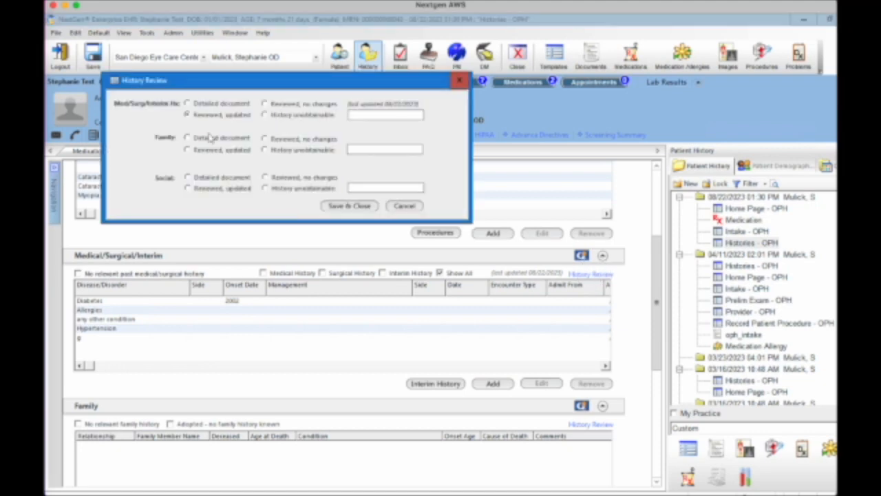
pyautogui.click(191, 151)
pyautogui.click(190, 189)
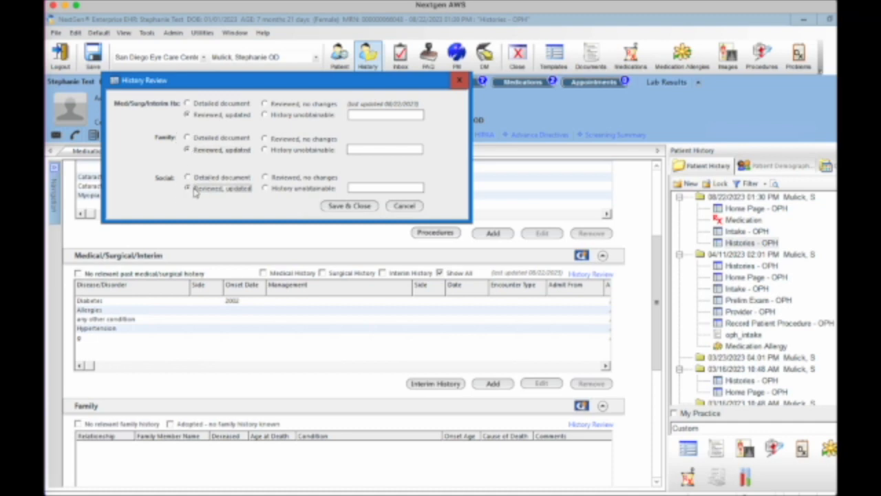
pyautogui.click(280, 178)
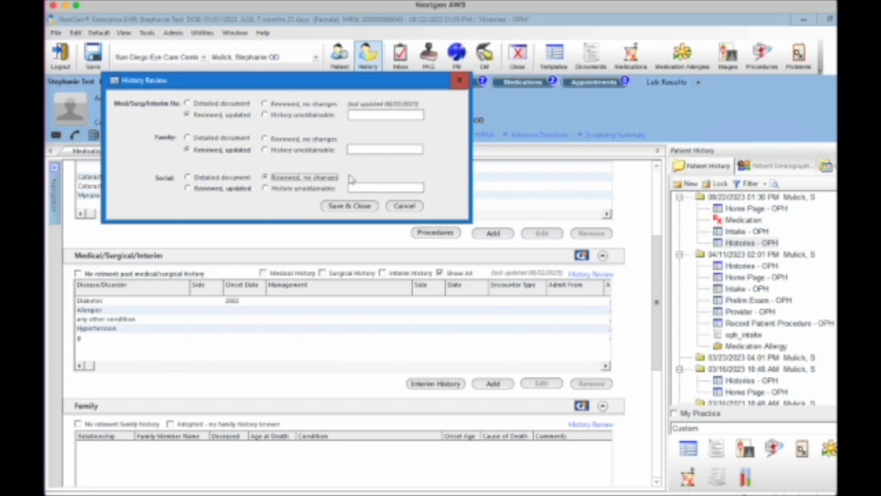
pyautogui.click(349, 206)
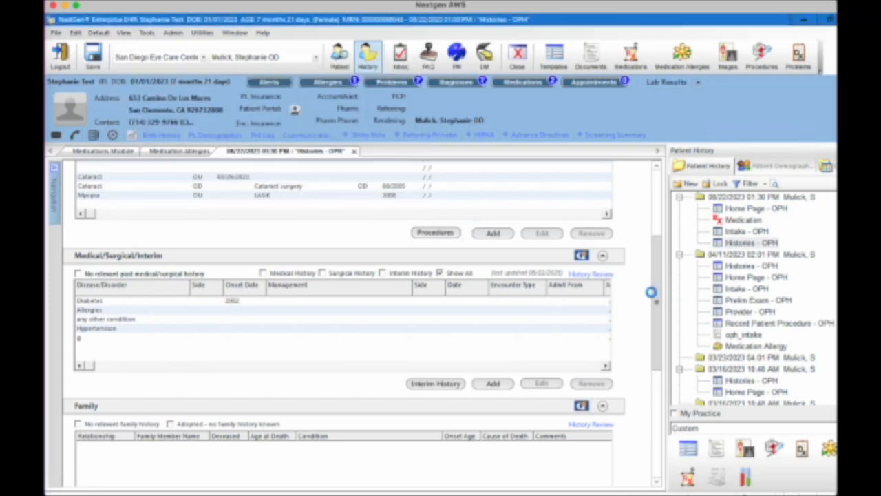
# - Uncheck 'No relevant family history', leave Adopted unchecked, and start a new Family entry
pyautogui.moveTo(658, 295); pyautogui.dragTo(663, 348)
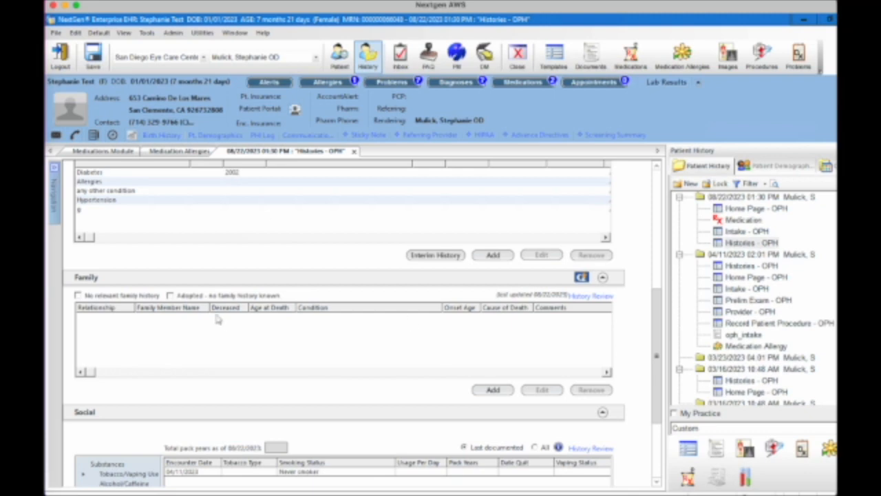
pyautogui.click(79, 295)
pyautogui.click(169, 296)
pyautogui.click(170, 297)
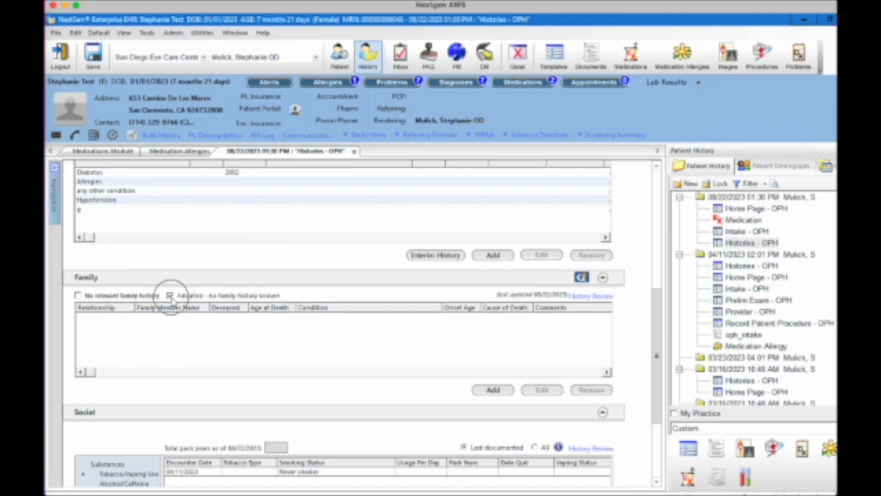
pyautogui.click(490, 390)
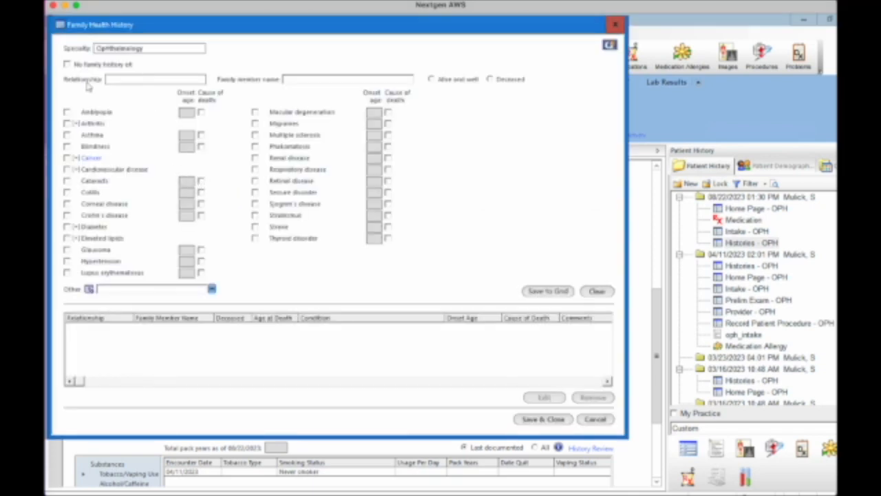
# - Add a paternal grandfather with Glaucoma to the family grid, then save and close
pyautogui.click(117, 80)
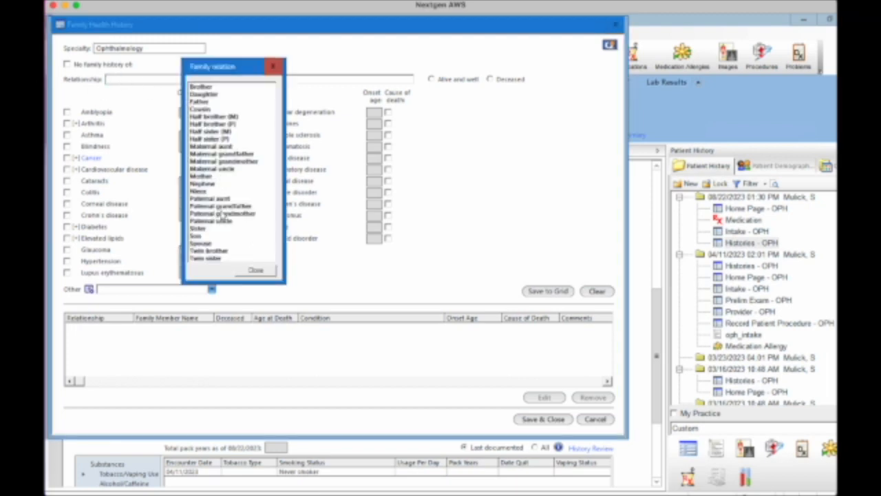
pyautogui.doubleClick(225, 208)
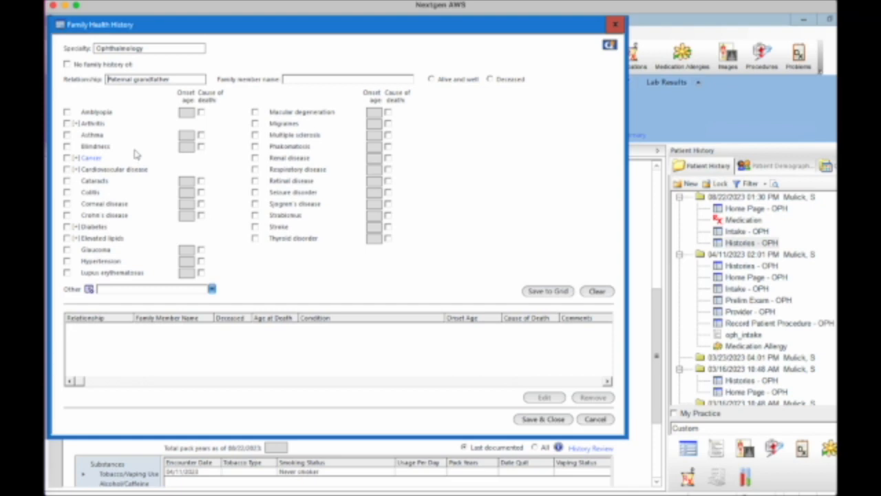
pyautogui.click(67, 250)
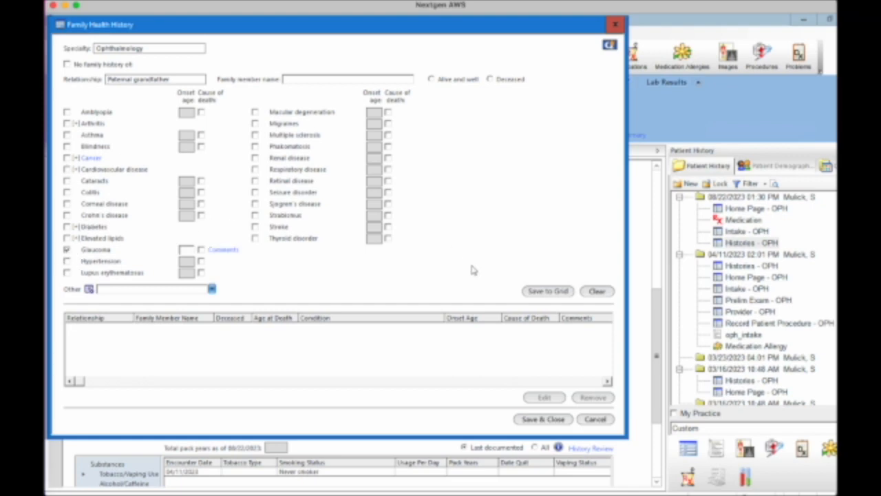
pyautogui.click(539, 292)
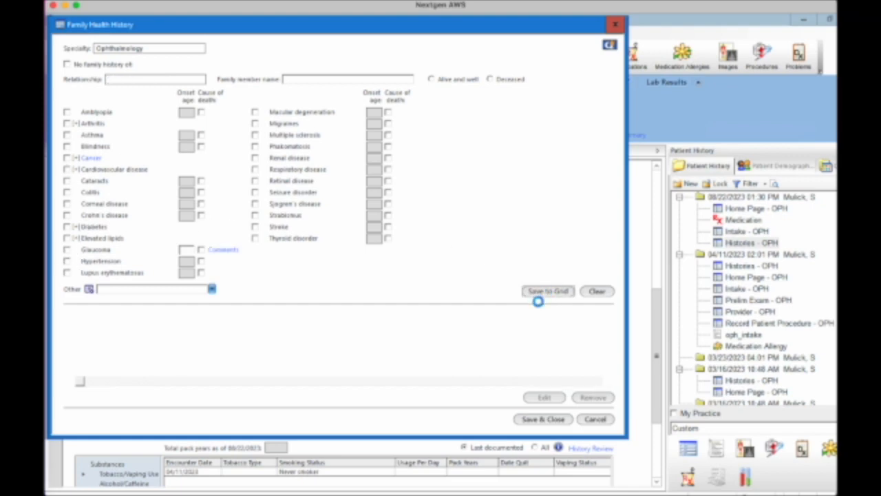
pyautogui.click(548, 422)
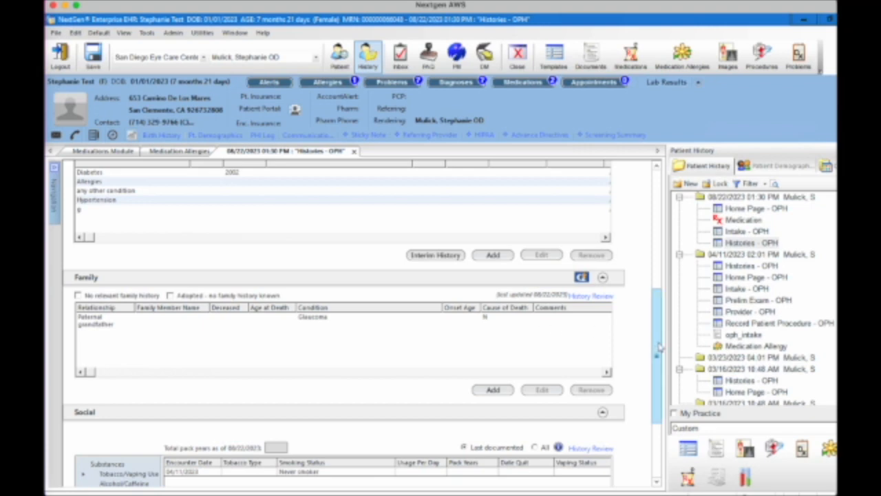
pyautogui.moveTo(659, 350); pyautogui.dragTo(667, 400)
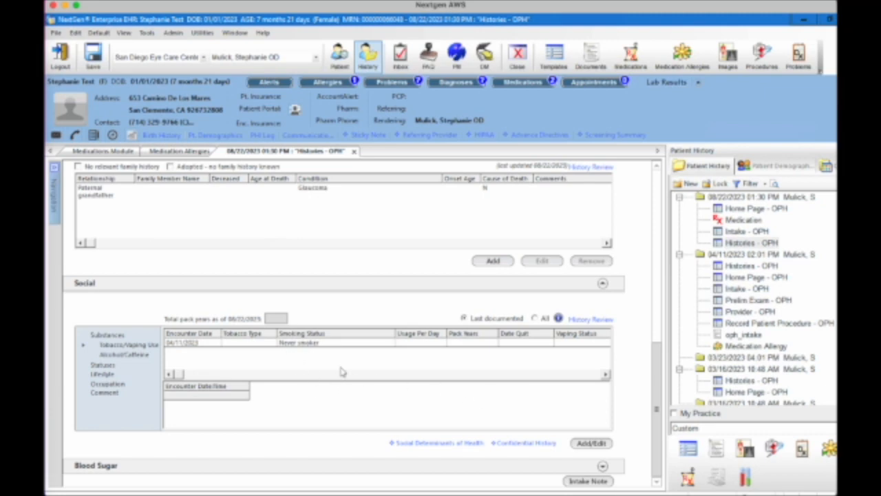
# - Record tobacco ever used as Yes, with smoking status Current every day smoker
pyautogui.click(589, 444)
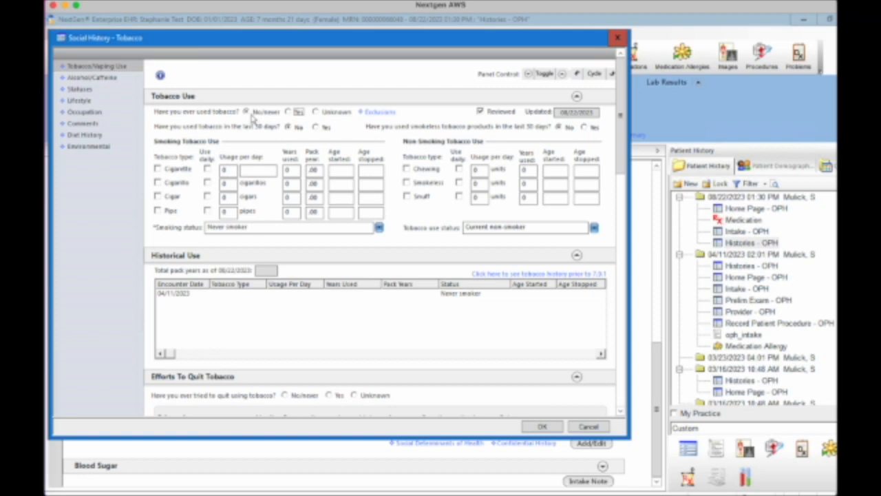
pyautogui.click(290, 113)
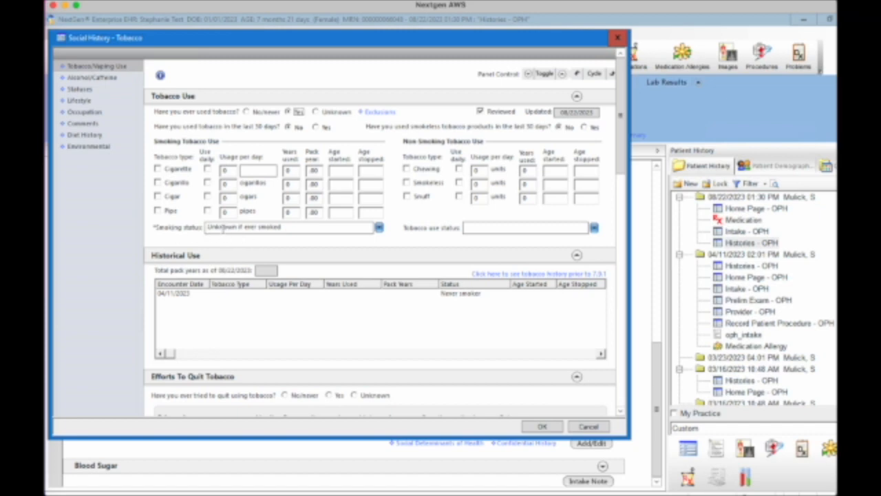
pyautogui.click(289, 230)
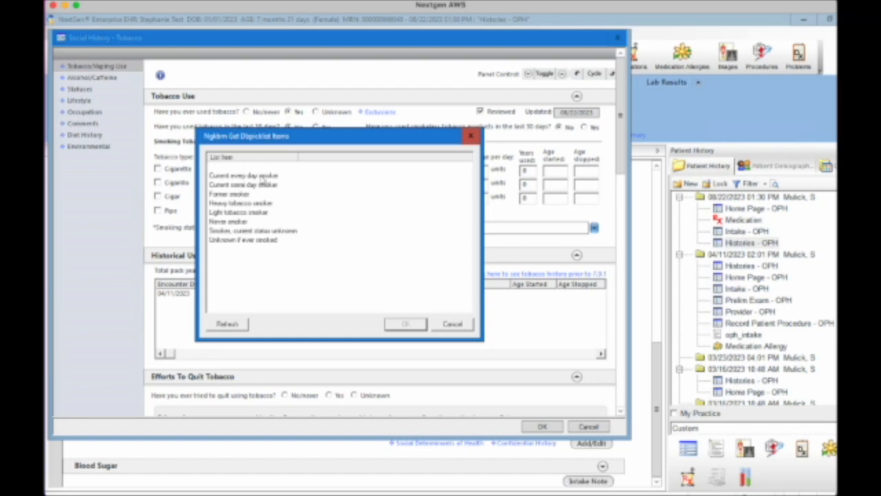
pyautogui.click(241, 178)
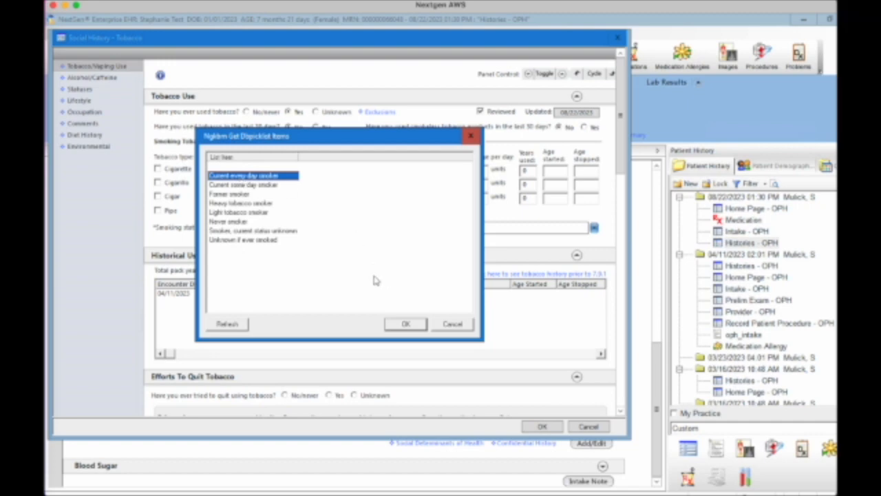
pyautogui.click(406, 325)
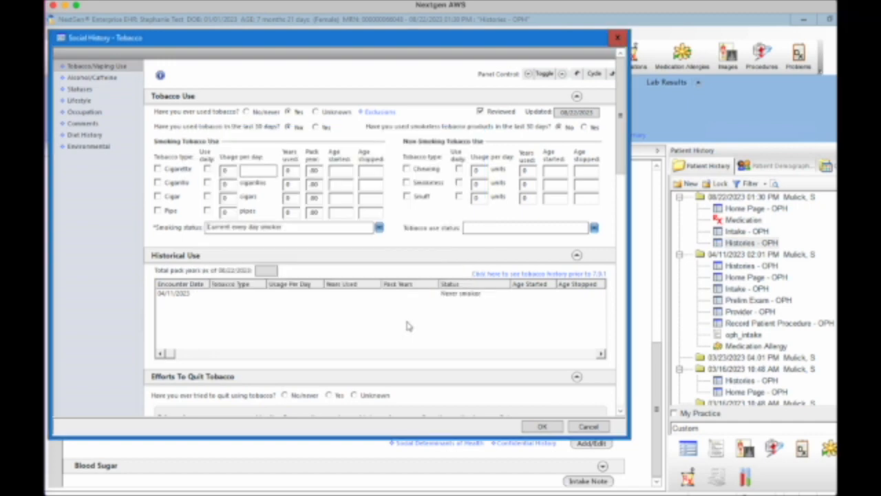
# - Tick Tobacco cessation discussed and pick Smoking cessation education, dismissing the missing cessation warning
pyautogui.moveTo(622, 140); pyautogui.dragTo(622, 243)
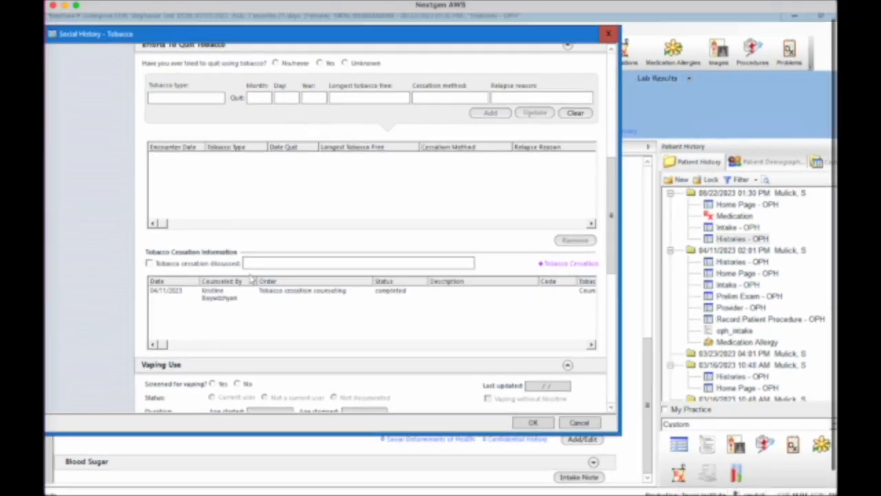
pyautogui.hscroll(1, 251, 279)
pyautogui.scroll(-1, 251, 279)
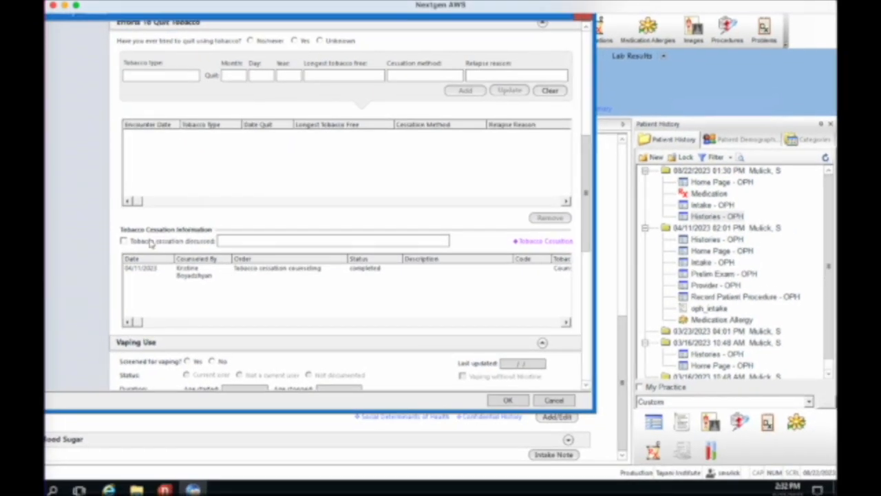
pyautogui.click(124, 242)
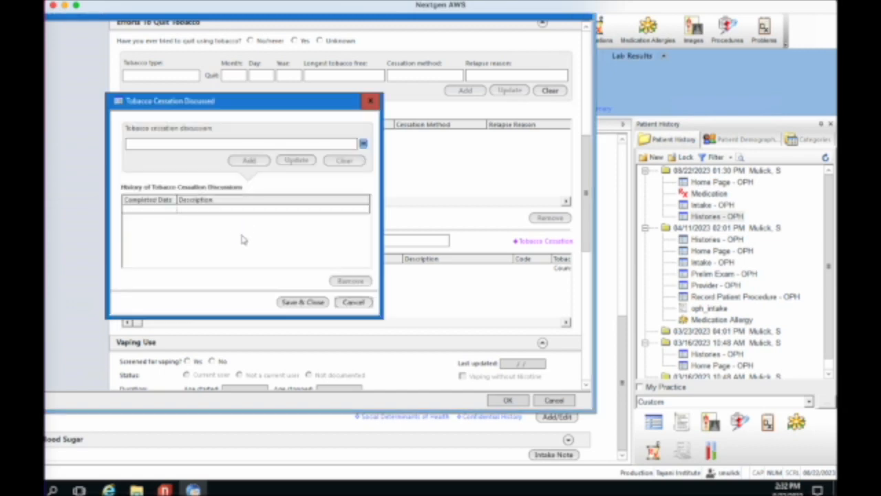
pyautogui.click(334, 141)
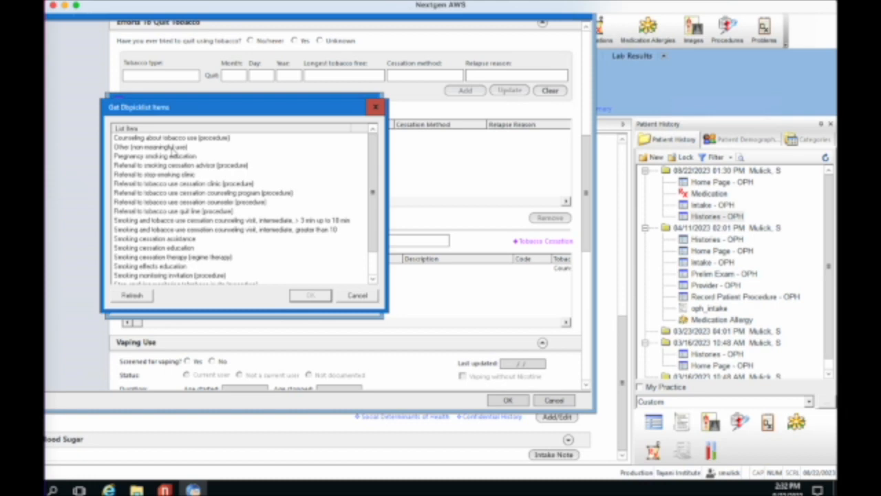
pyautogui.click(175, 249)
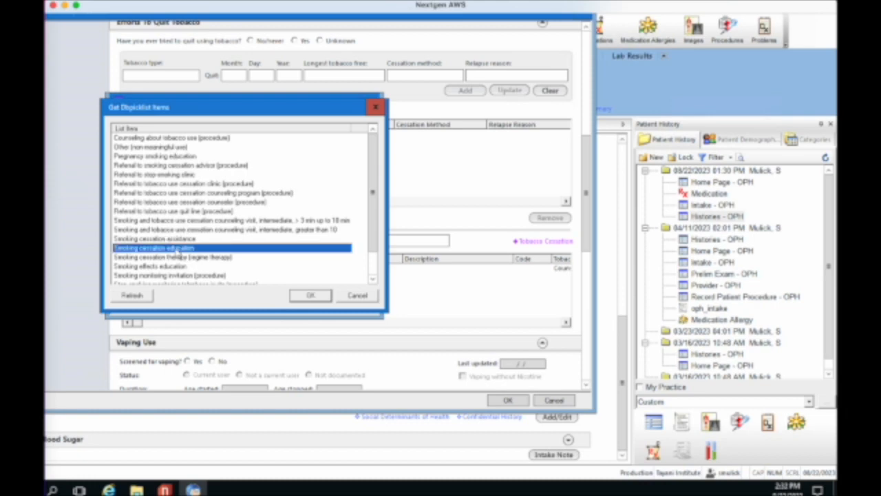
pyautogui.click(311, 297)
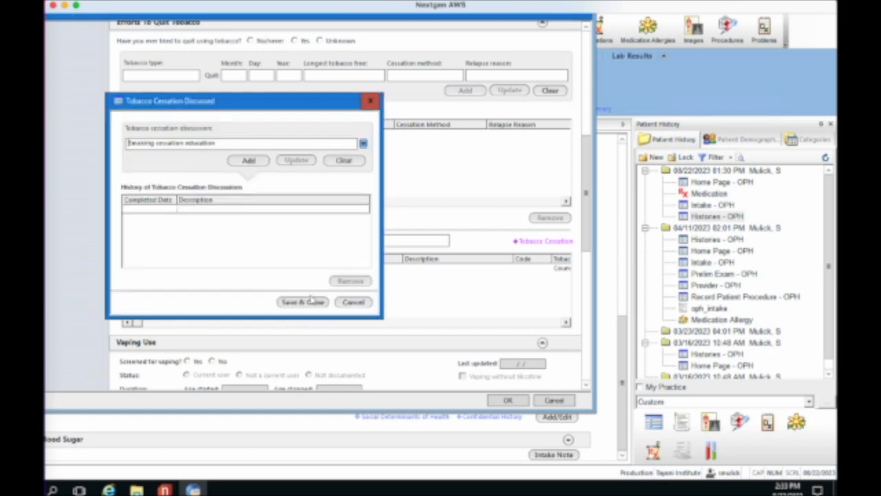
pyautogui.click(305, 302)
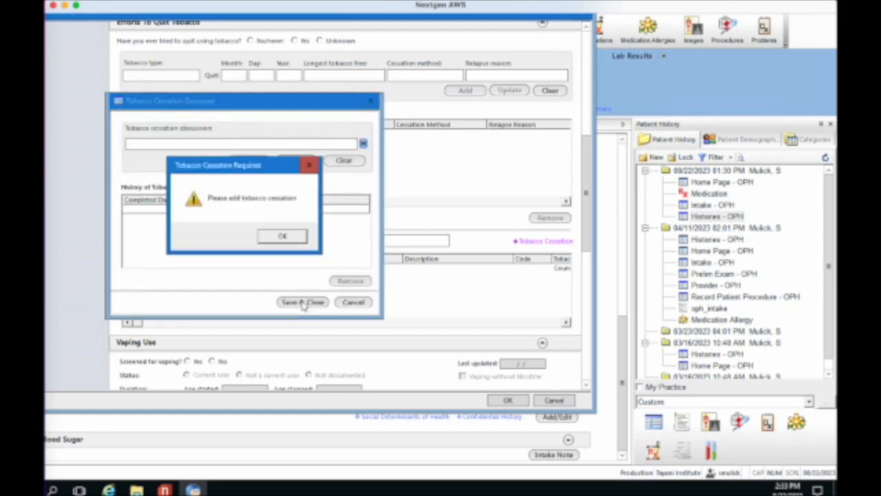
pyautogui.click(284, 236)
# - Add Smoking cessation education as a completed 08/22/2023 tobacco cessation counseling entry and save
pyautogui.click(248, 160)
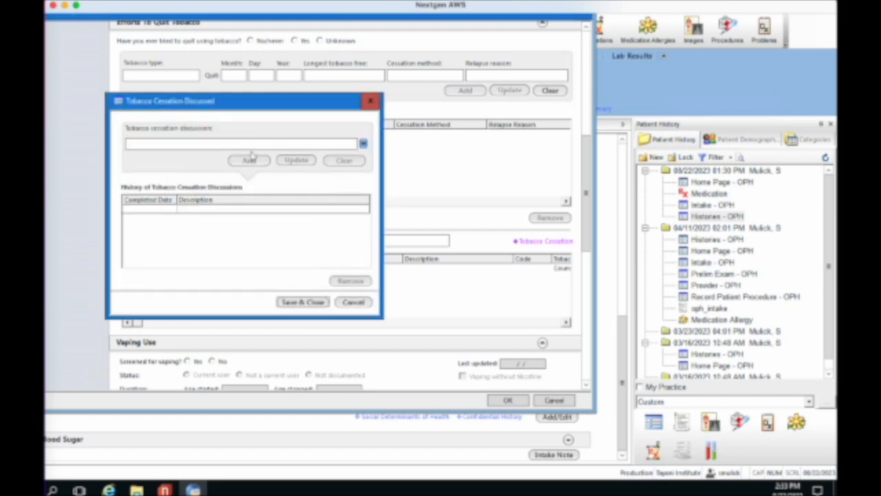
pyautogui.click(261, 148)
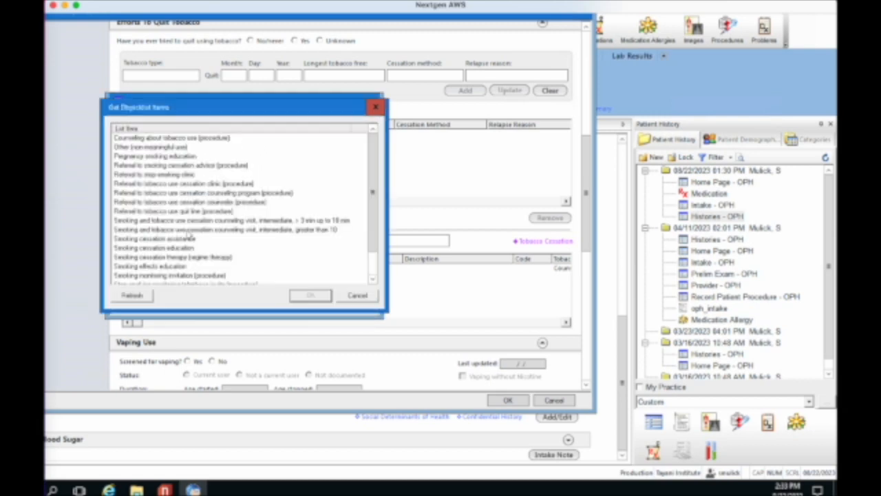
pyautogui.click(184, 249)
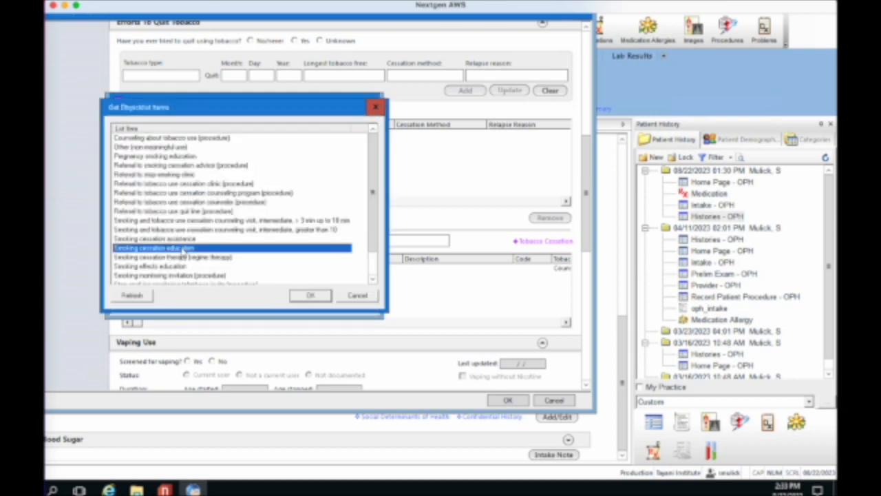
pyautogui.click(309, 295)
pyautogui.click(248, 161)
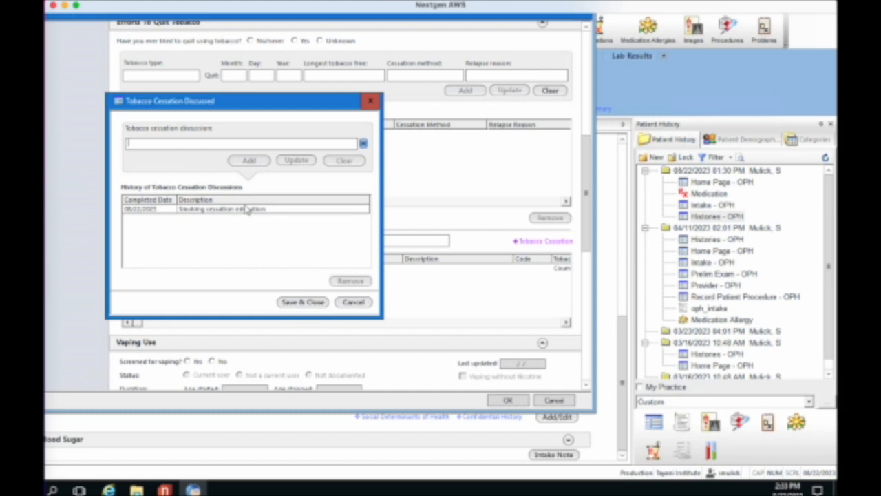
pyautogui.click(314, 301)
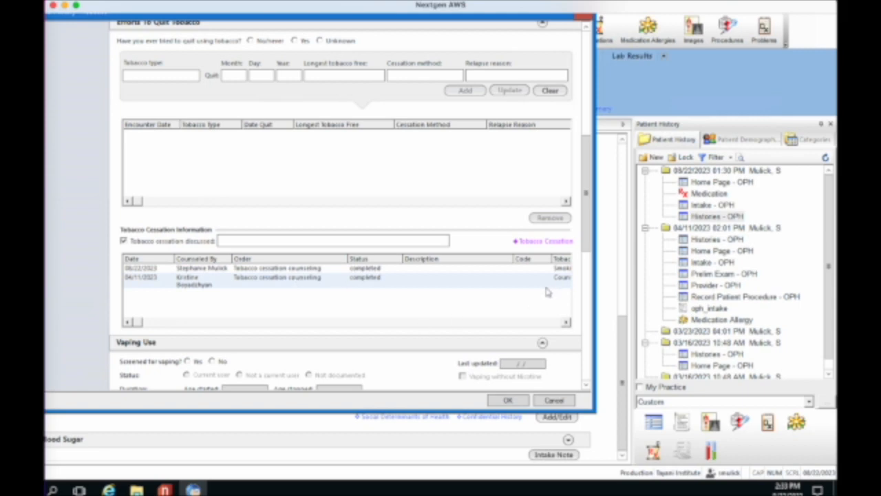
# - Scroll the Social History - Tobacco window back to the top and close it
pyautogui.moveTo(588, 236); pyautogui.dragTo(588, 118)
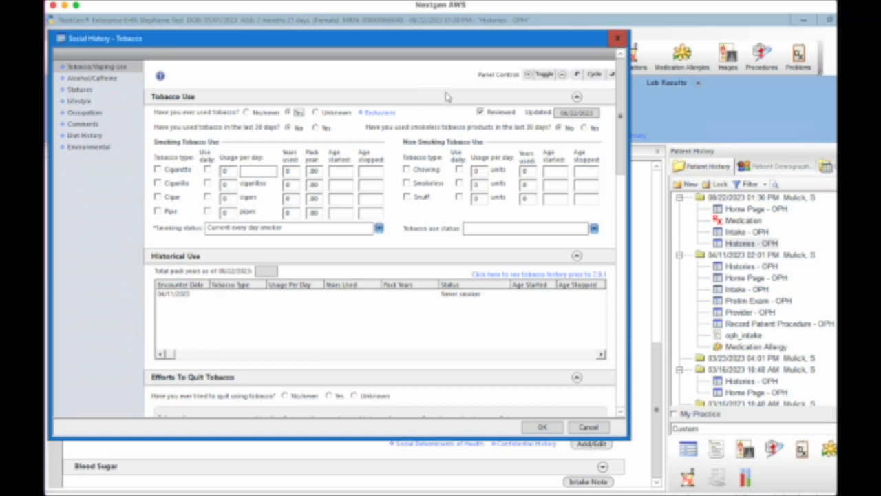
pyautogui.click(617, 39)
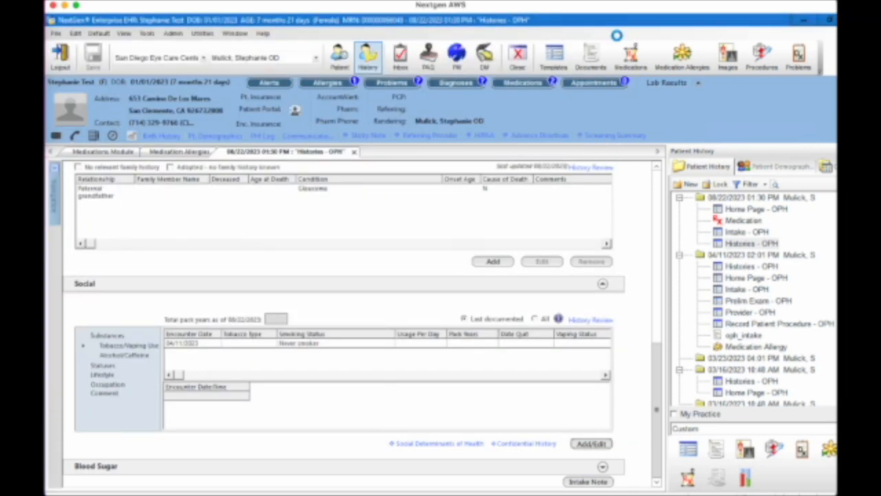
pyautogui.click(657, 422)
pyautogui.moveTo(658, 422); pyautogui.dragTo(650, 211)
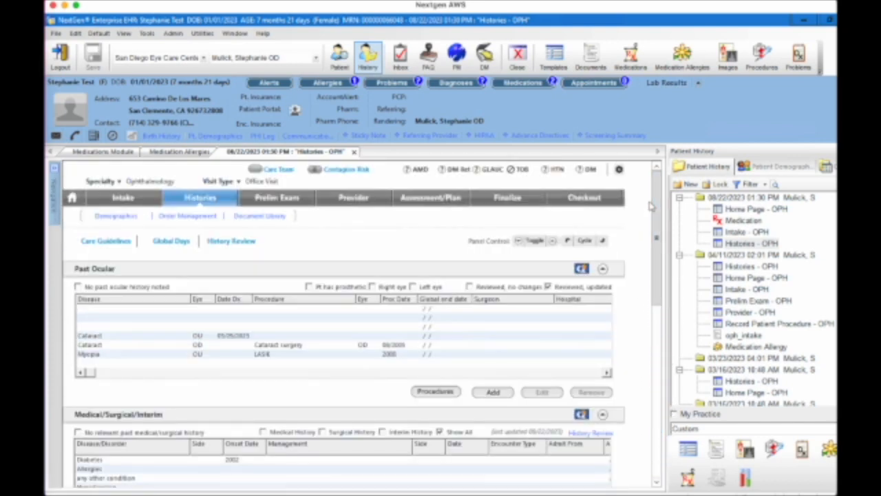